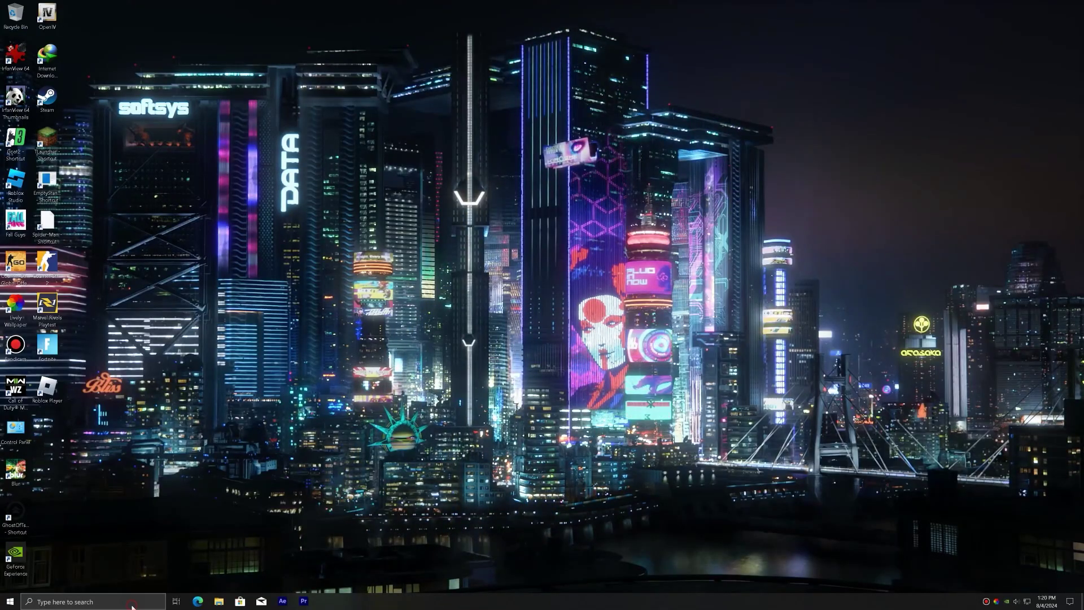
Launch Chrome from Windows search and run a Google search for 'monect pc remote'.
click(133, 601)
text(goo)
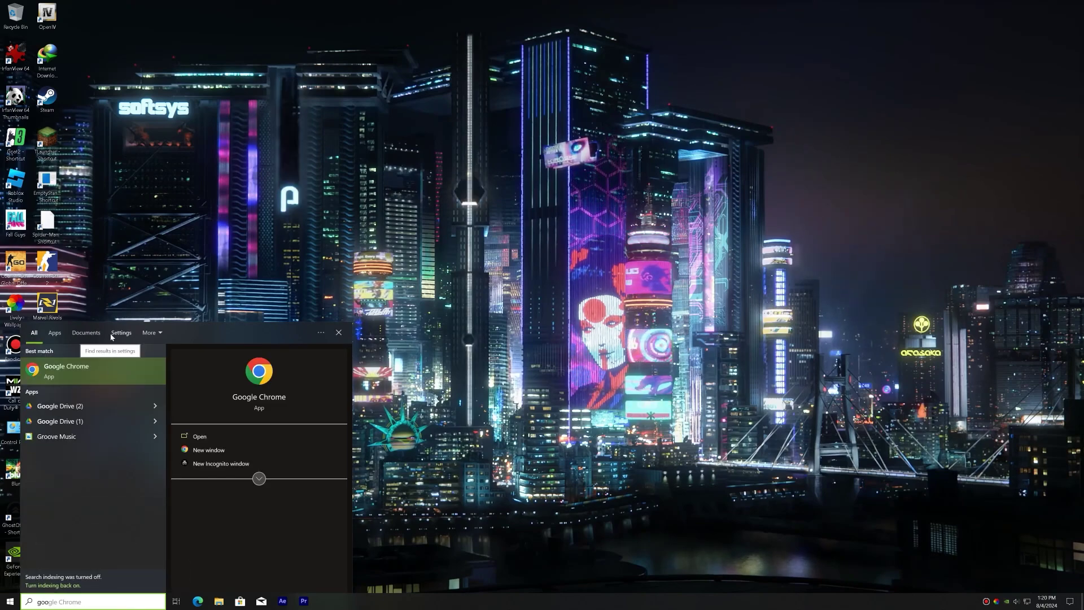
key(Return)
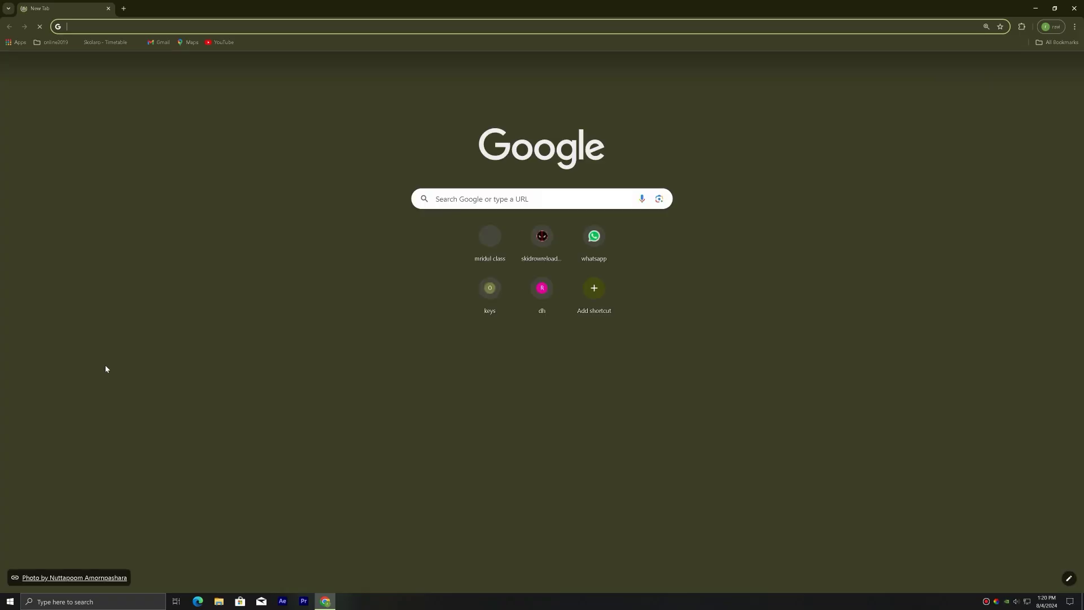
text(m)
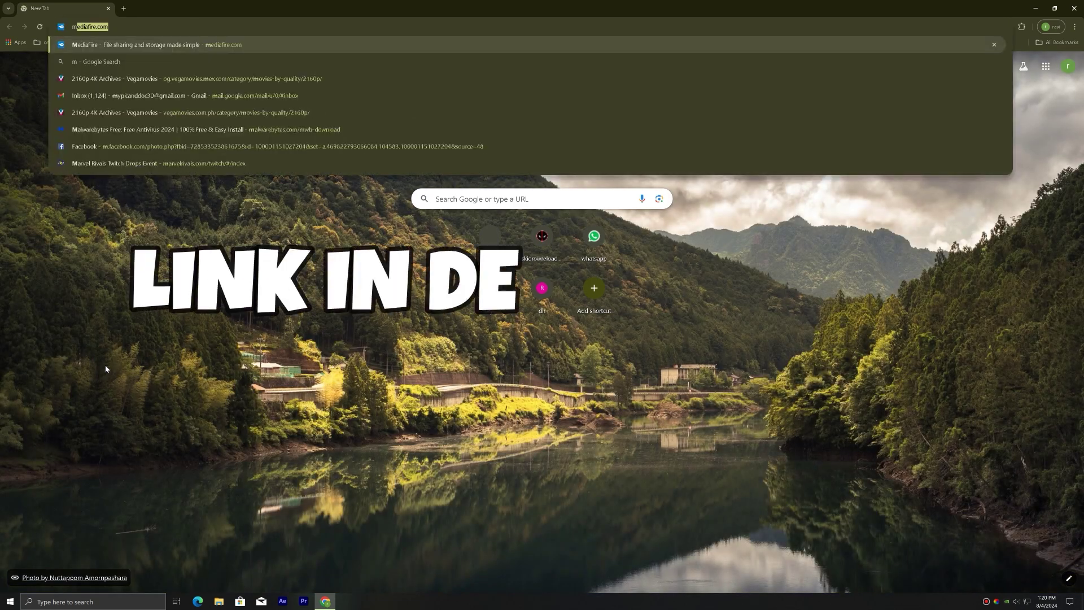
text(oce)
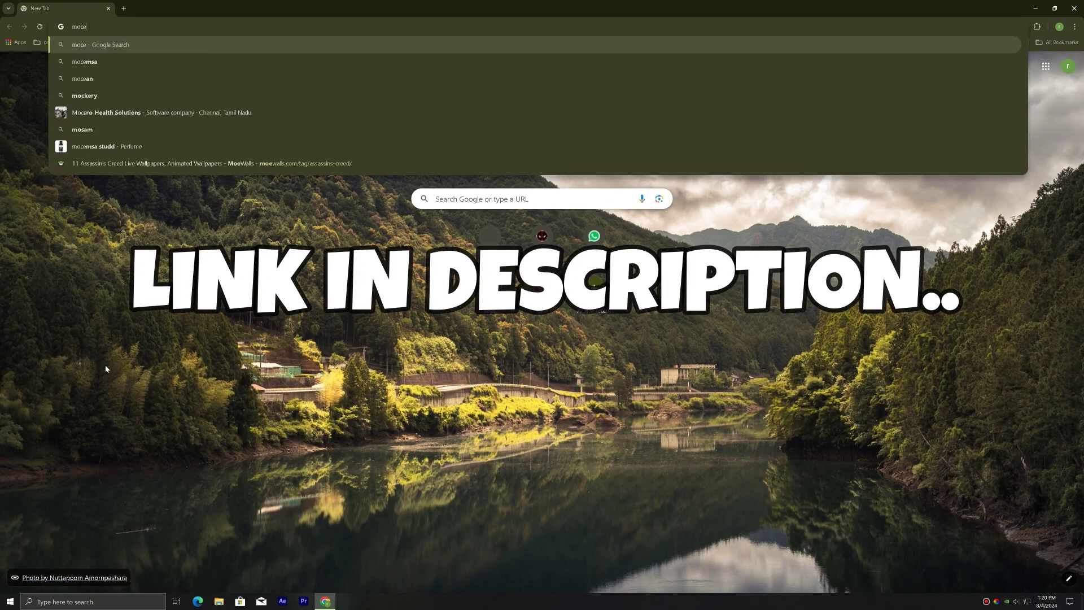
key(BackSpace)
key(BackSpace)
key(BackSpace)
key(BackSpace)
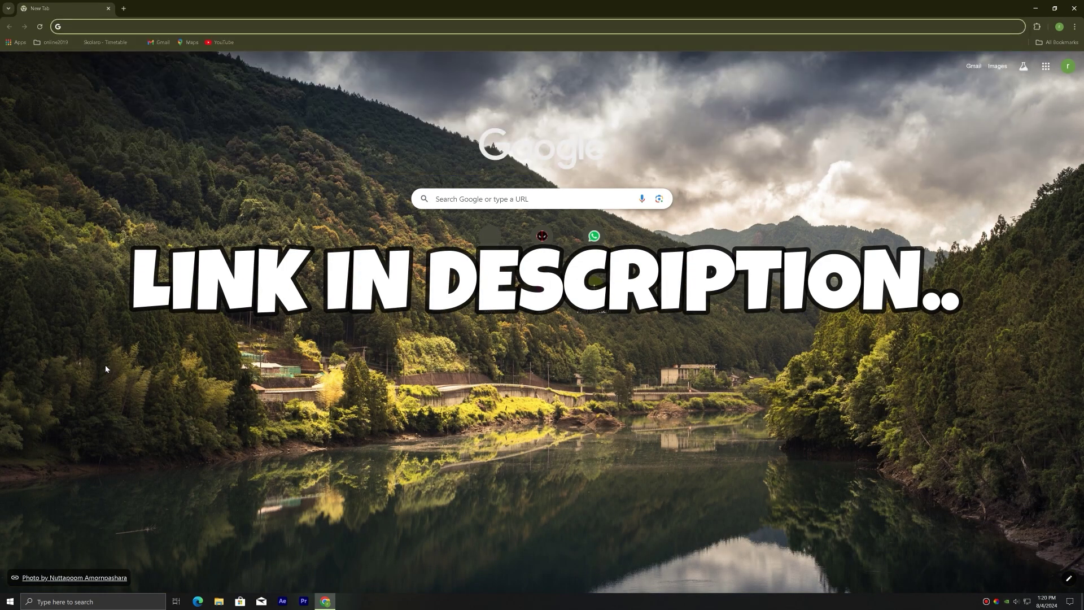
text(mone)
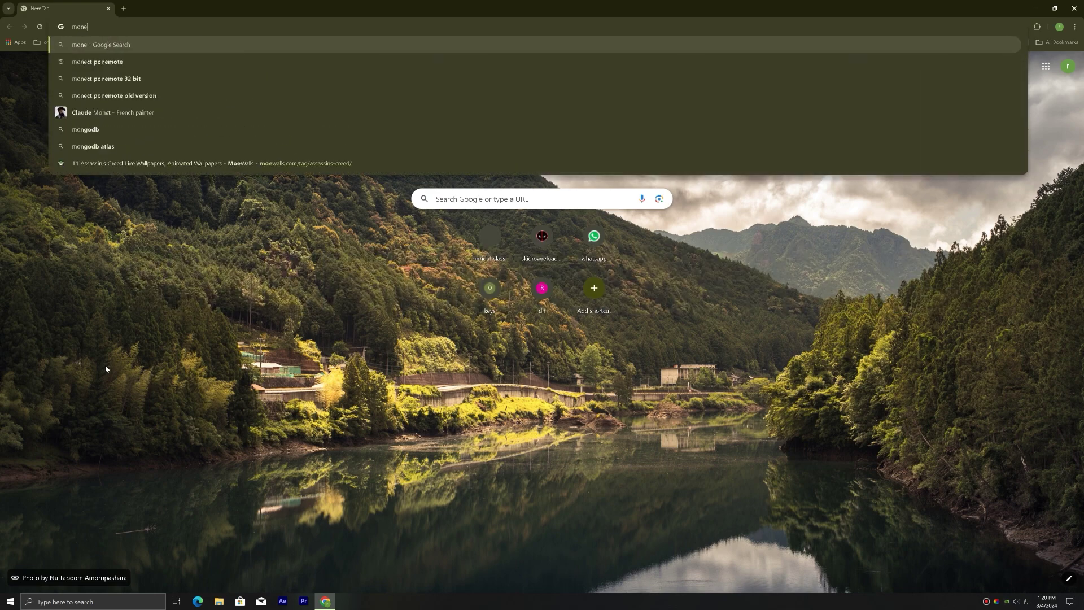
text(ct pc remote)
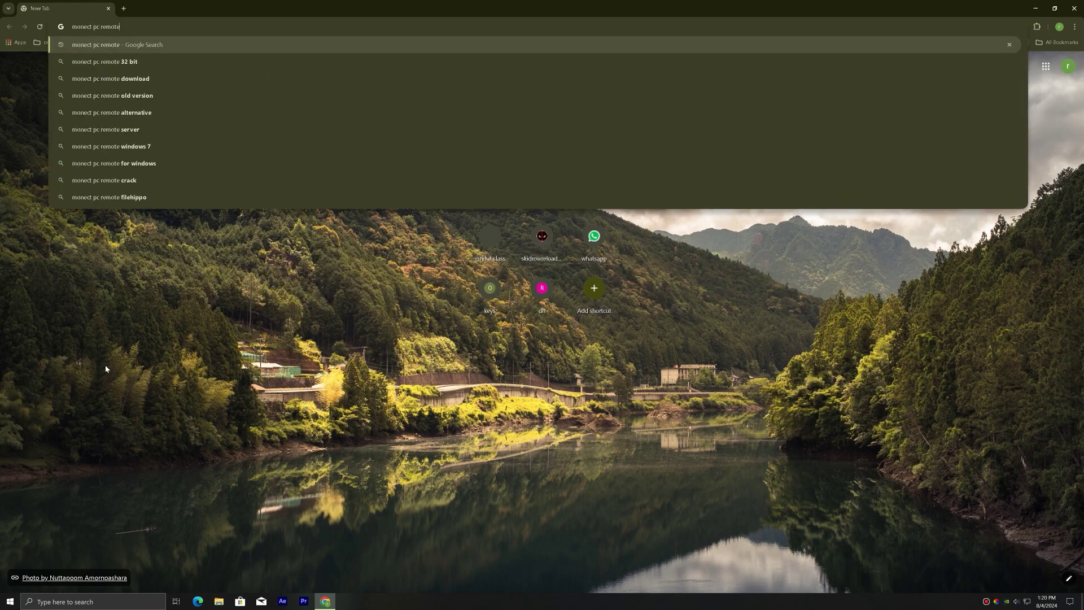
key(Return)
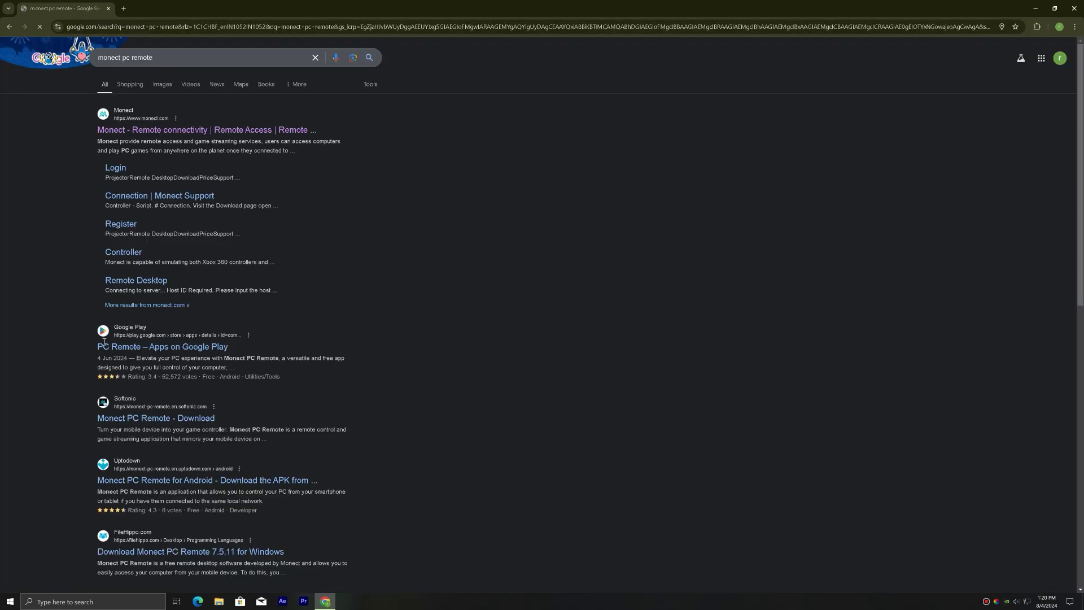
Download the PC Remote Receiver setup file from Monect's official site via Download Link 1.
click(123, 130)
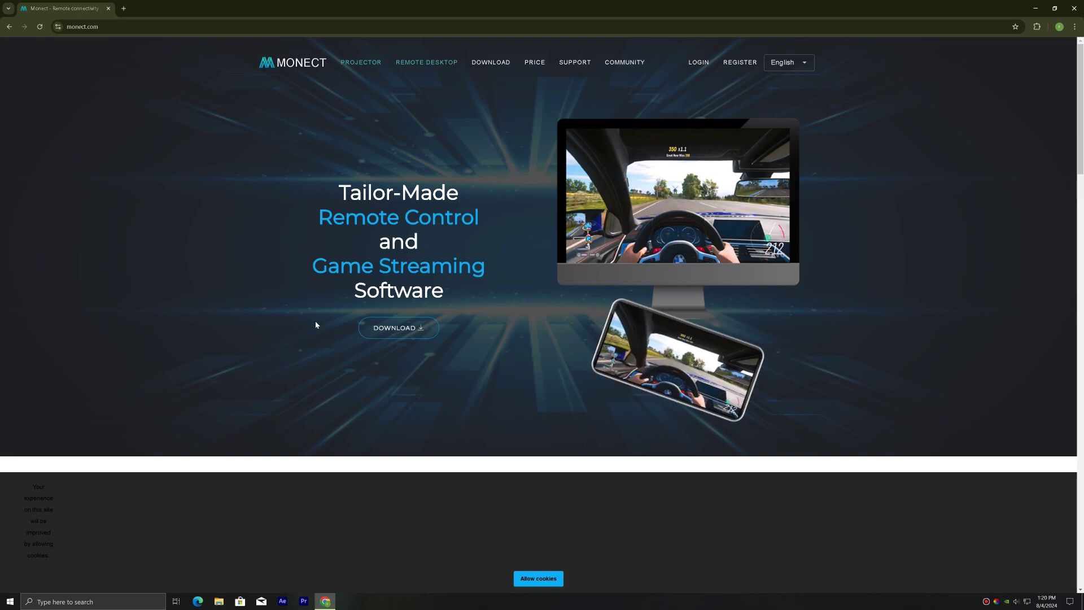
click(390, 327)
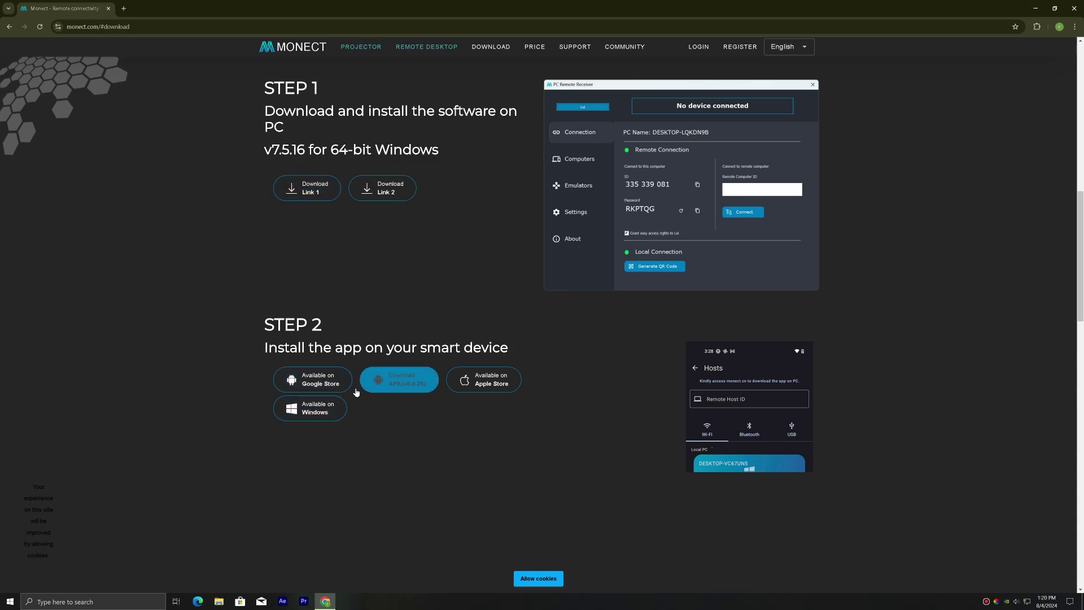
click(305, 189)
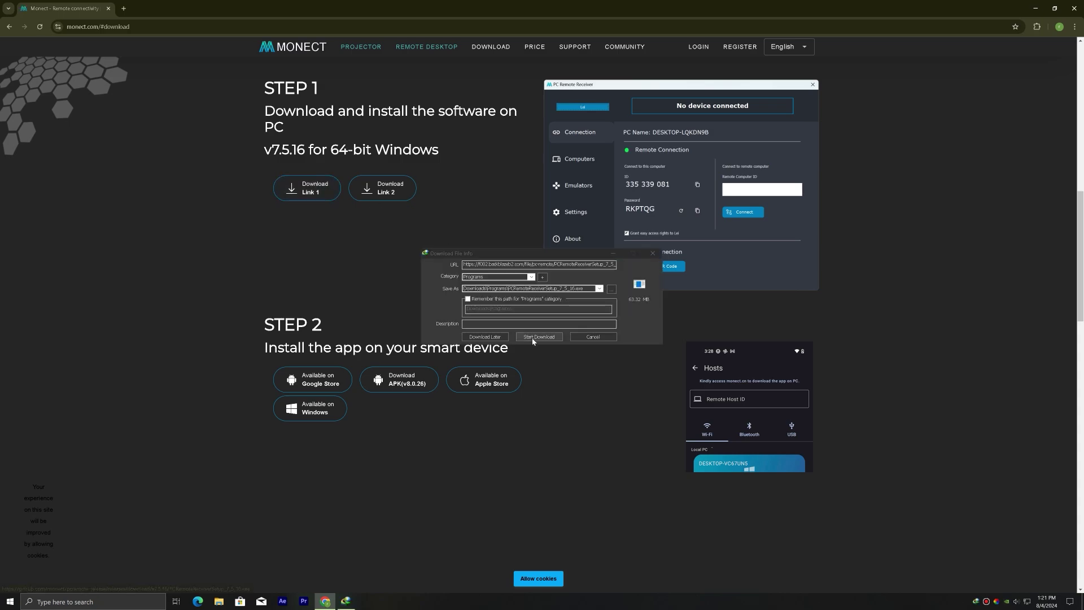
click(534, 339)
drag(250, 95, 169, 59)
drag(250, 96, 153, 53)
Install PC Remote Receiver 7.5.16 in English, launch it, and close File Explorer.
click(143, 66)
double_click(143, 55)
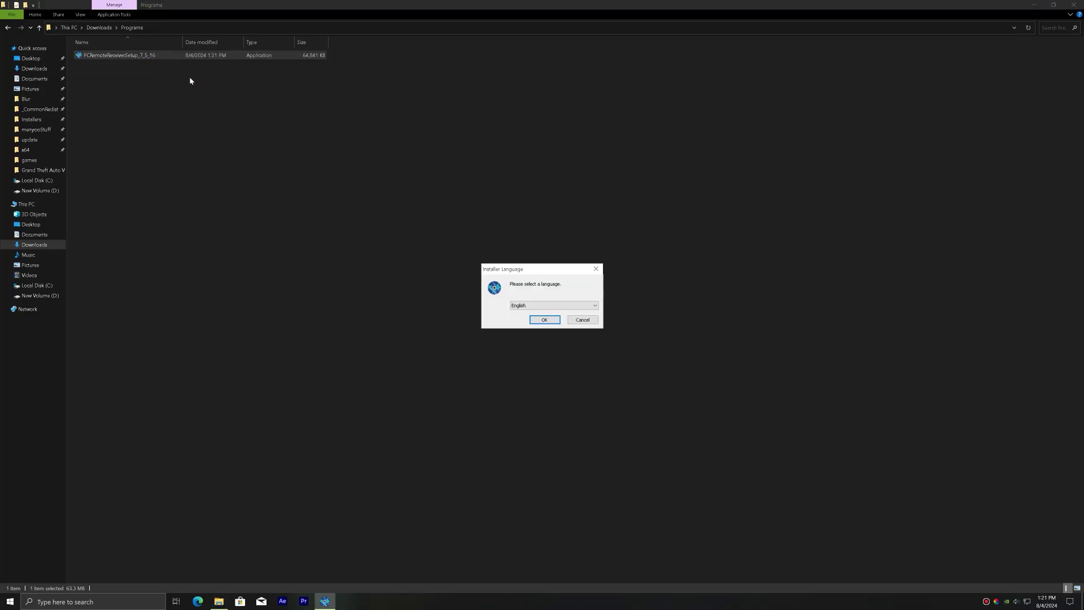
click(553, 320)
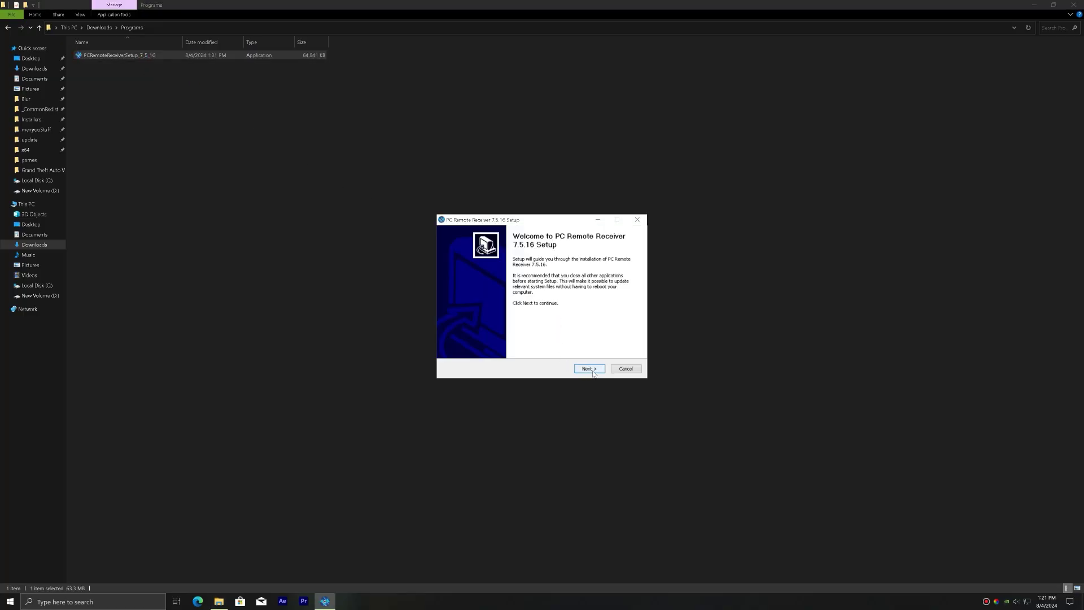
click(591, 371)
click(588, 370)
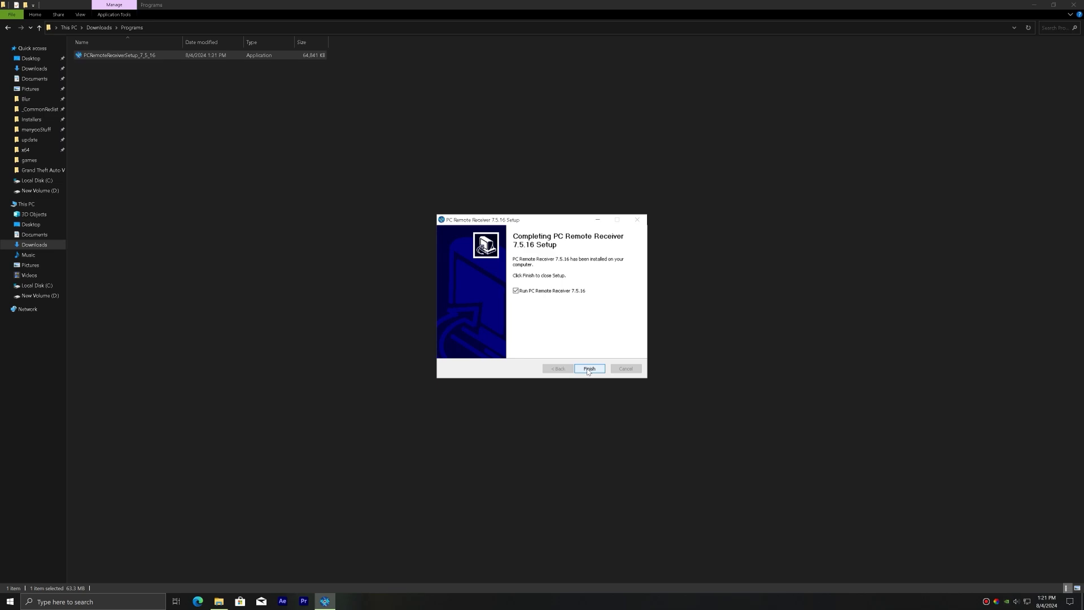
click(589, 370)
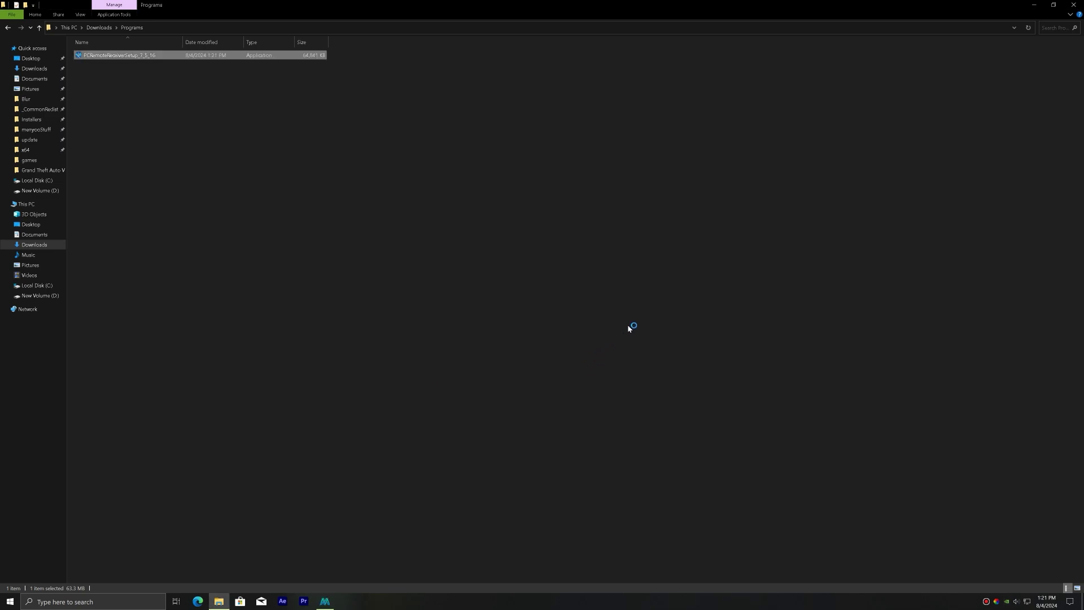
click(1074, 4)
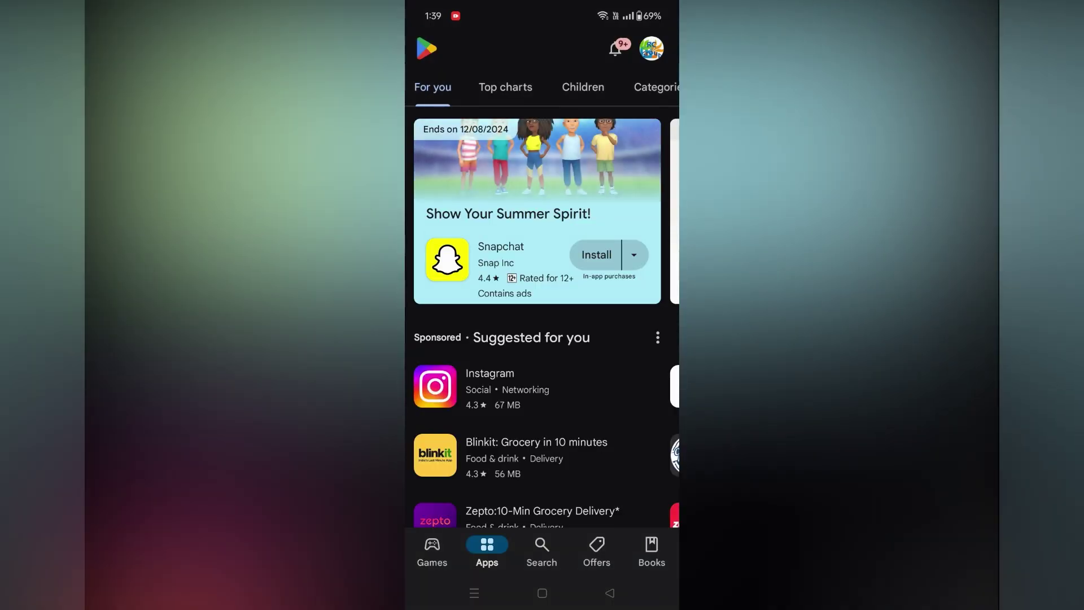
Find 'monect' in the Play Store and install the PC Remote app.
click(541, 551)
click(535, 48)
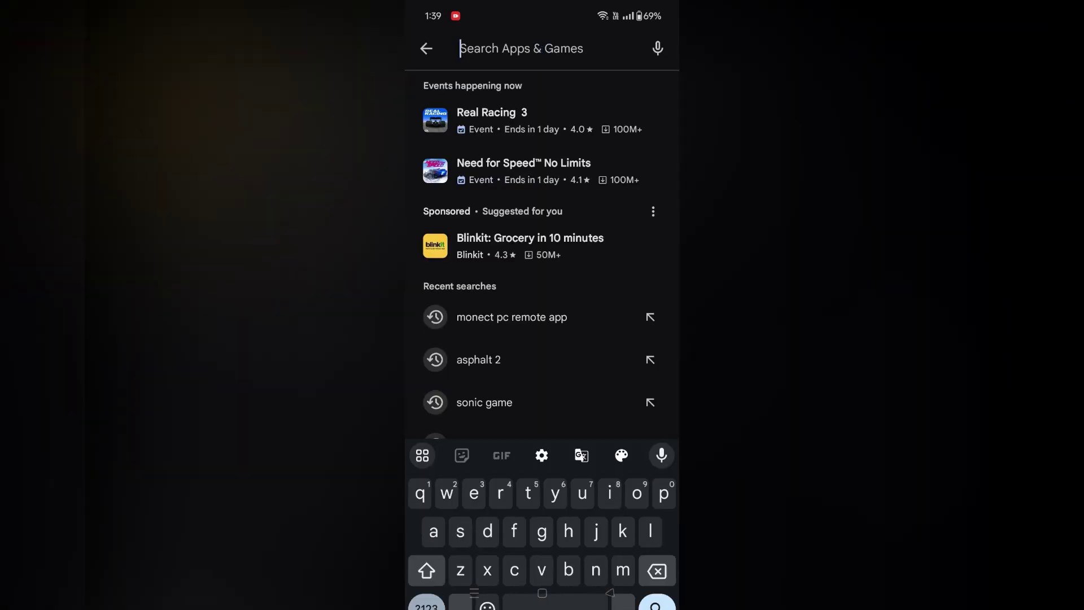
text(mo)
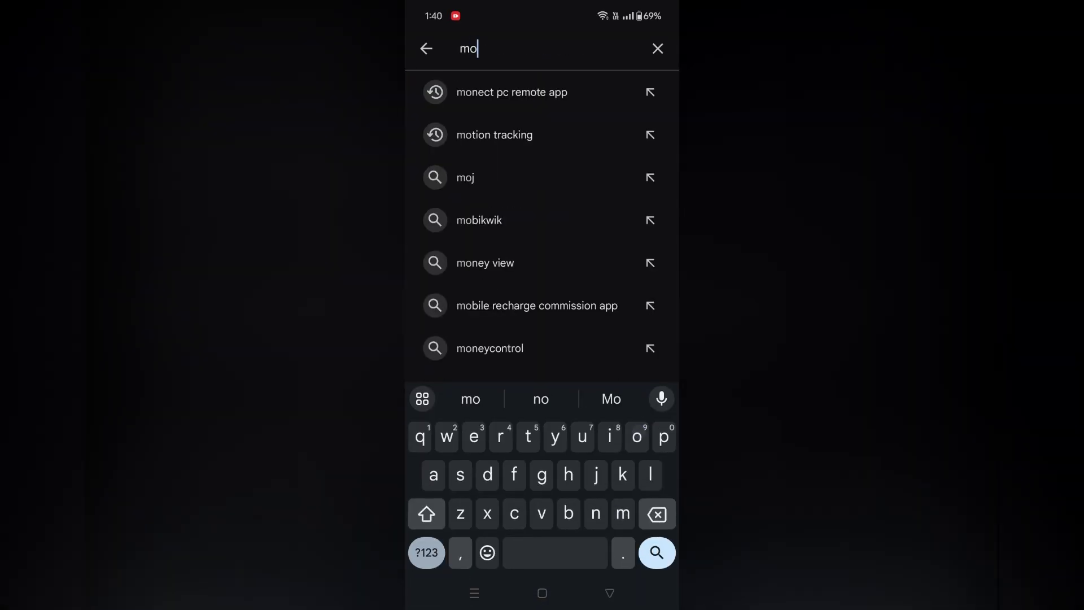
text(nect)
click(609, 92)
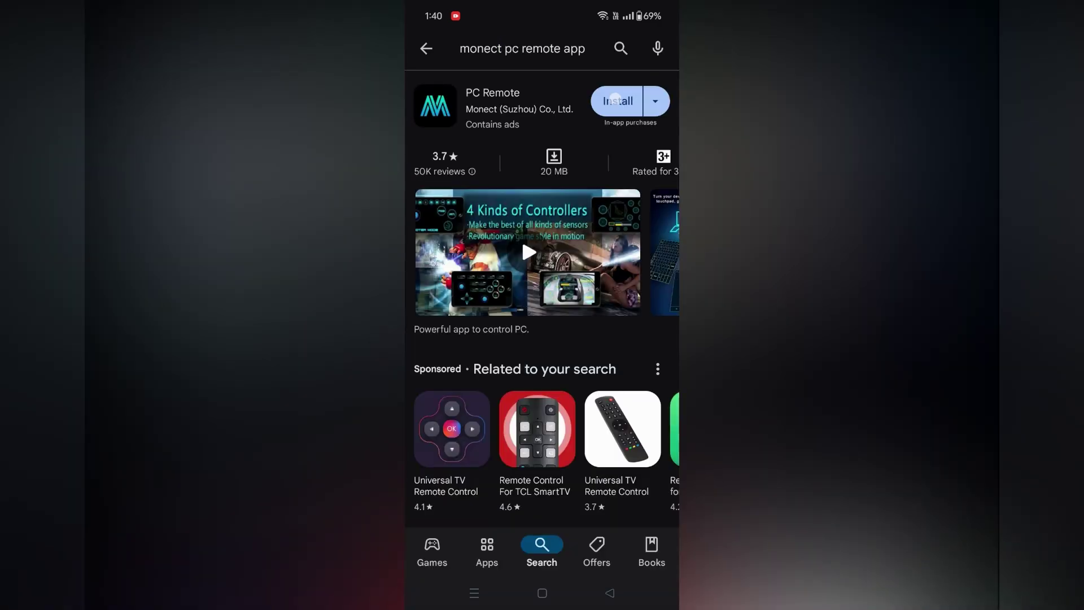
click(617, 101)
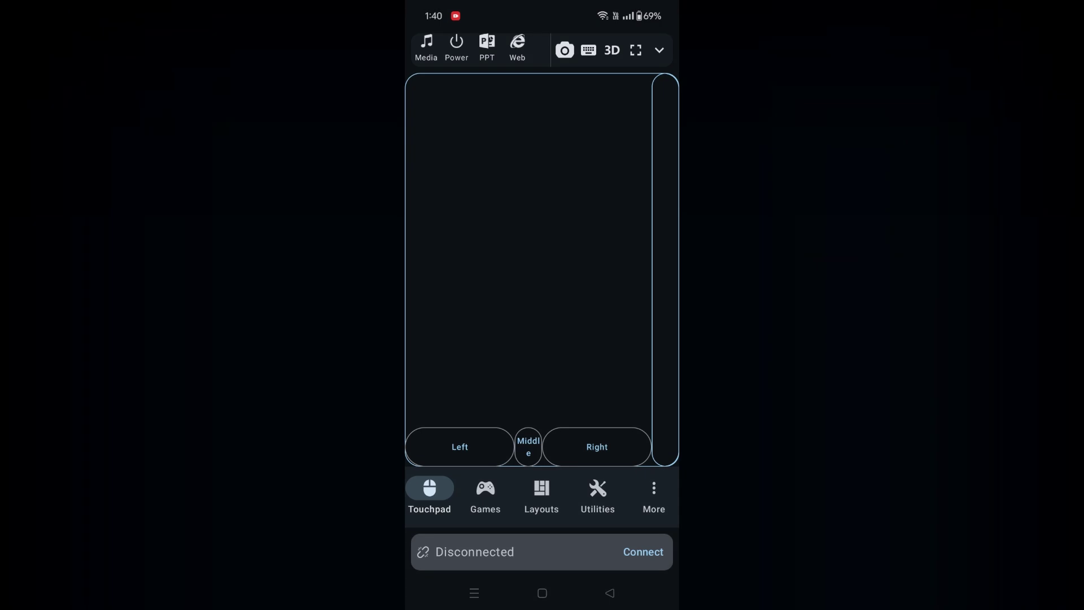
Allow app notifications and connect to the Local PC desktop over Wi-Fi.
click(642, 551)
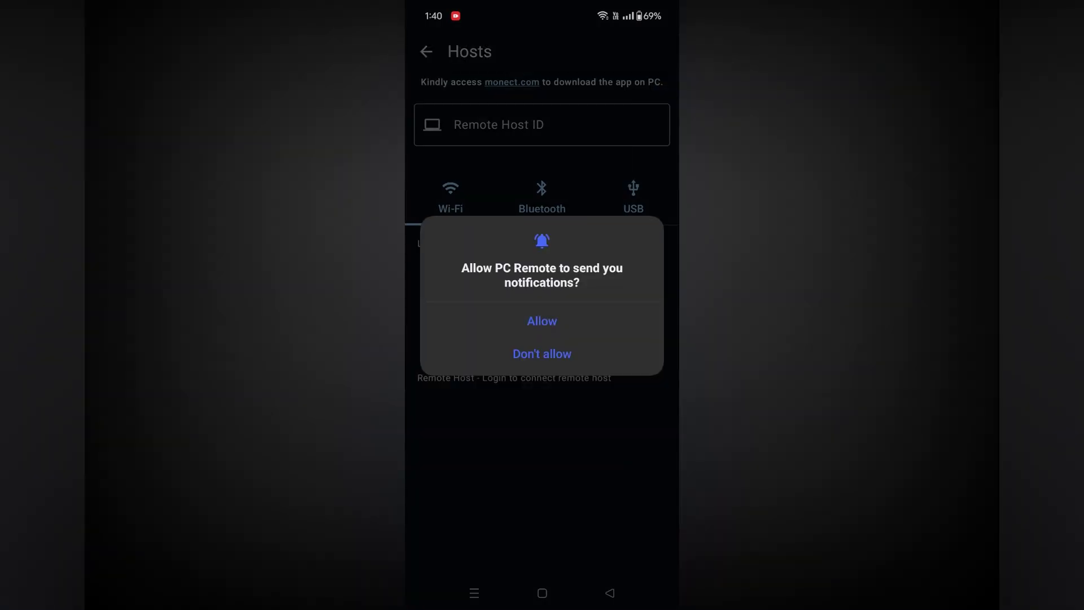
click(576, 317)
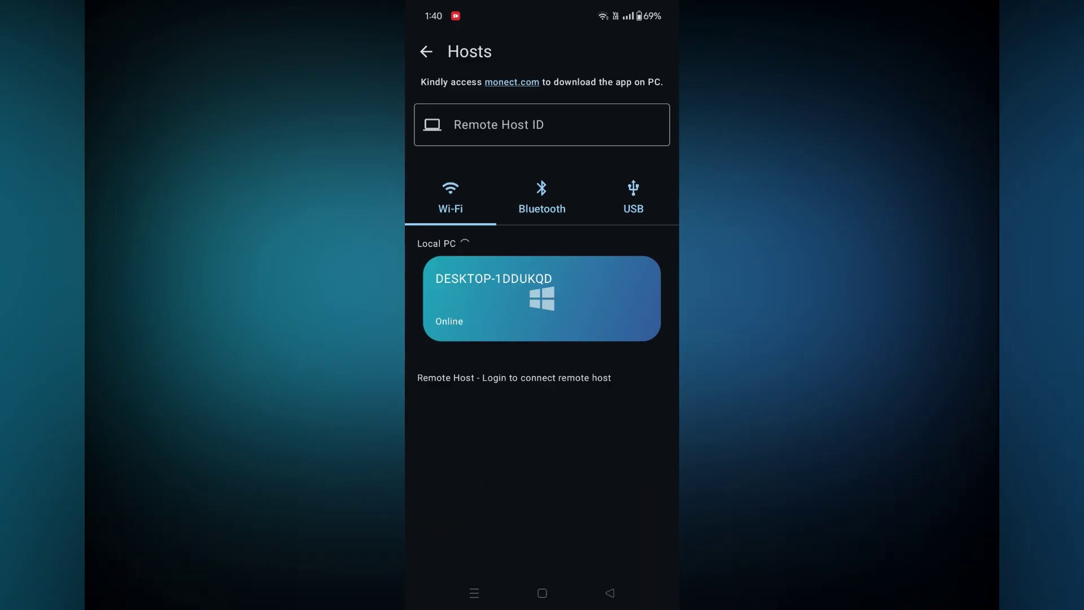
click(599, 302)
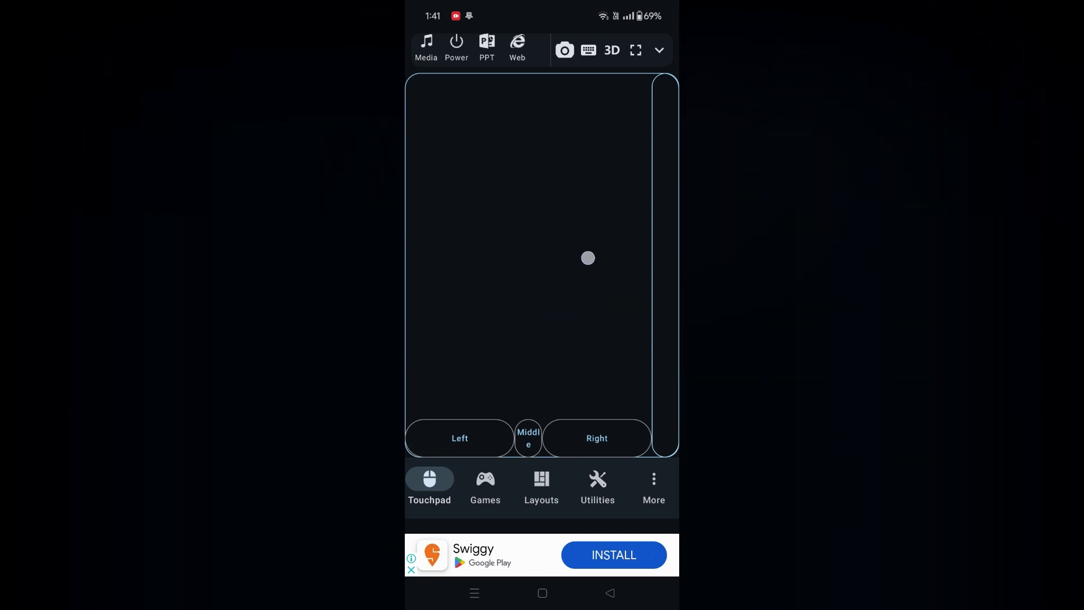
Raise the PC volume with the Media panel slider, then hide the panel.
click(428, 46)
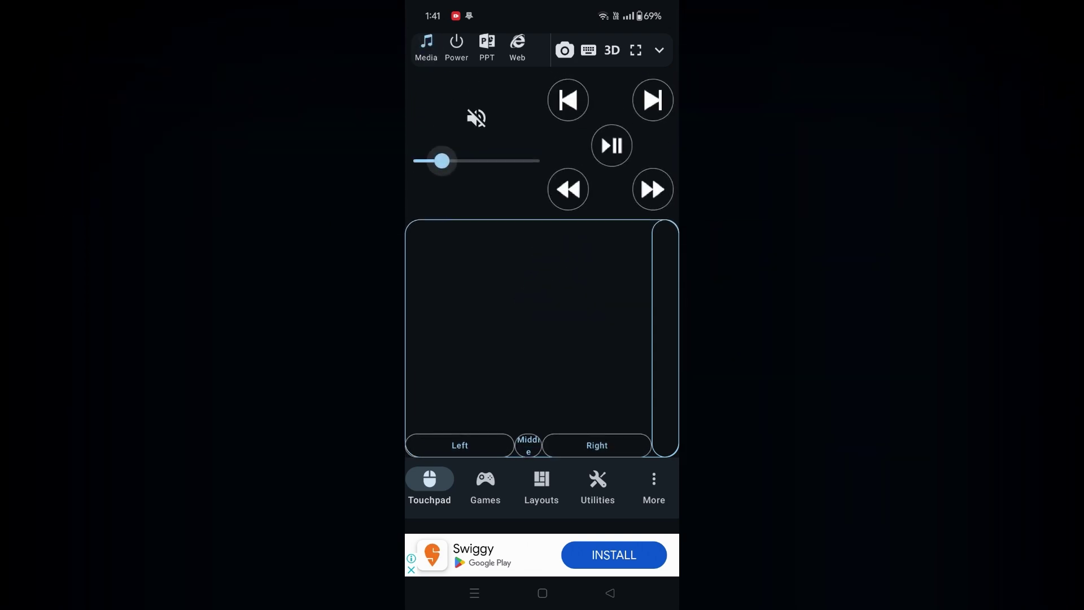
mouse_move(423, 160)
mouse_down()
mouse_move(536, 160)
mouse_move(413, 161)
mouse_move(478, 161)
mouse_up()
click(426, 46)
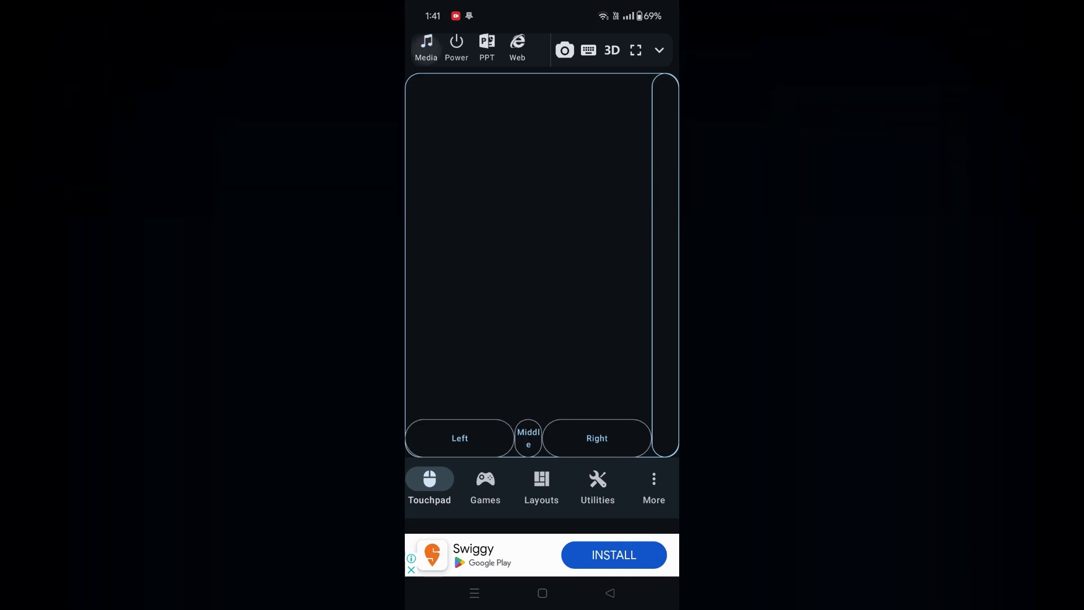
Open the Assassin's Creed Odyssey gamepad layout from Layouts, then return to the grid.
click(541, 484)
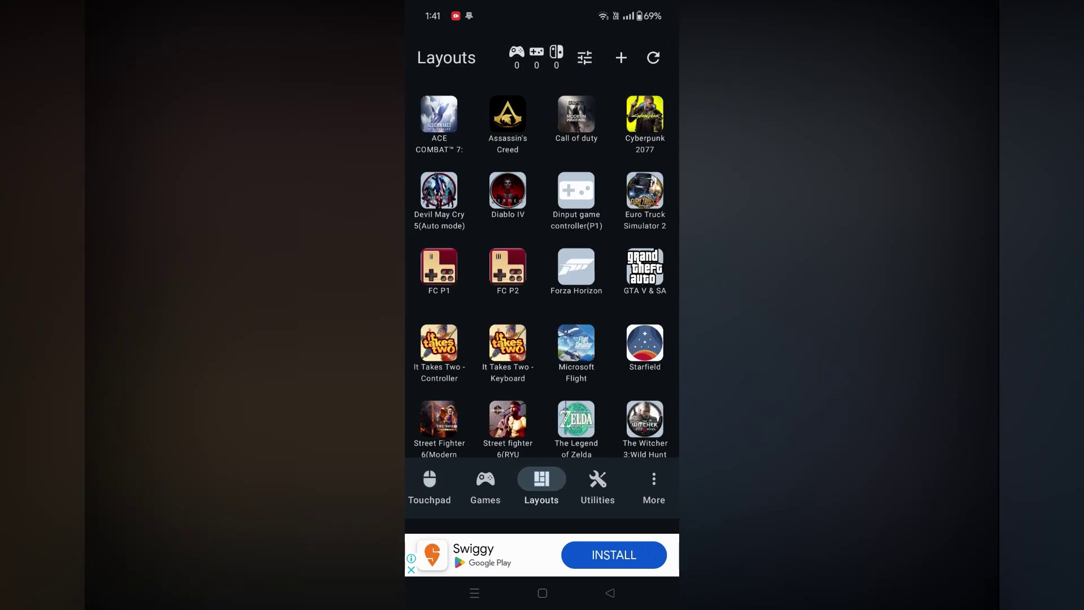
mouse_move(629, 391)
mouse_down()
mouse_move(650, 131)
mouse_move(651, 254)
mouse_up()
click(514, 122)
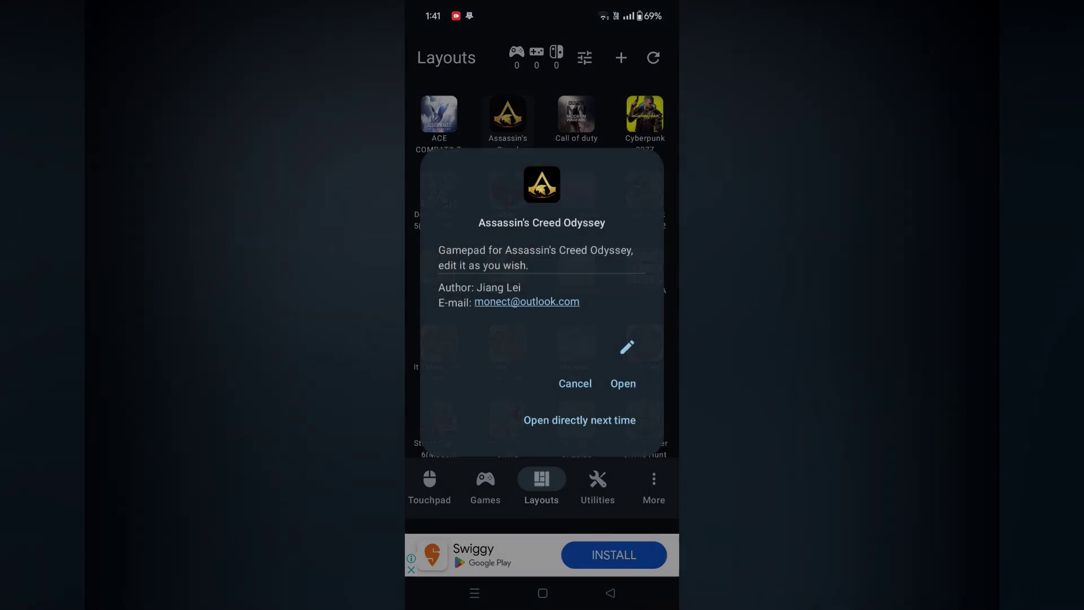
click(622, 382)
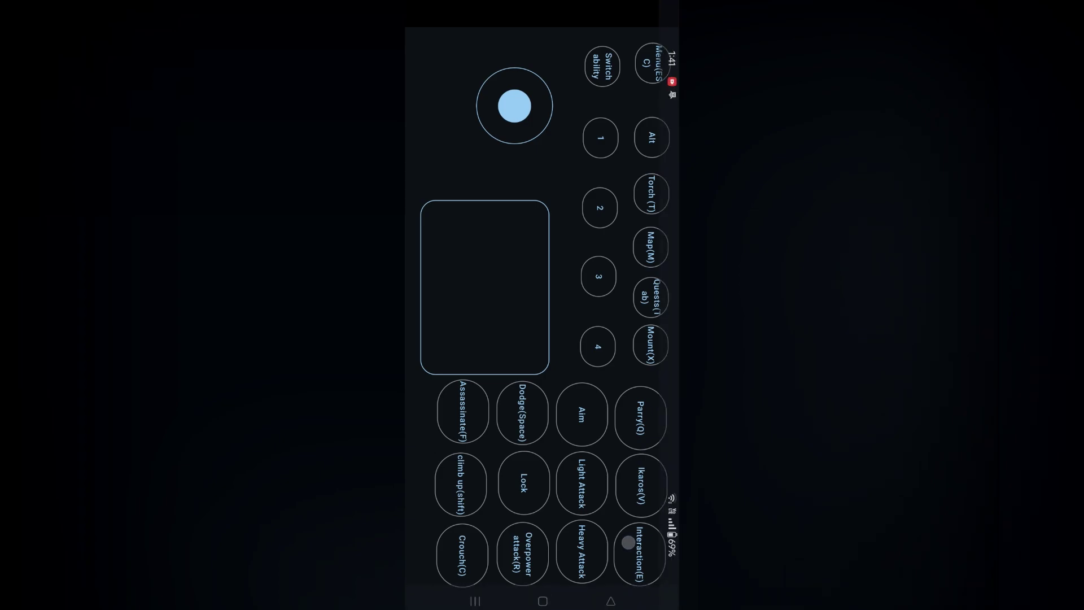
key(Escape)
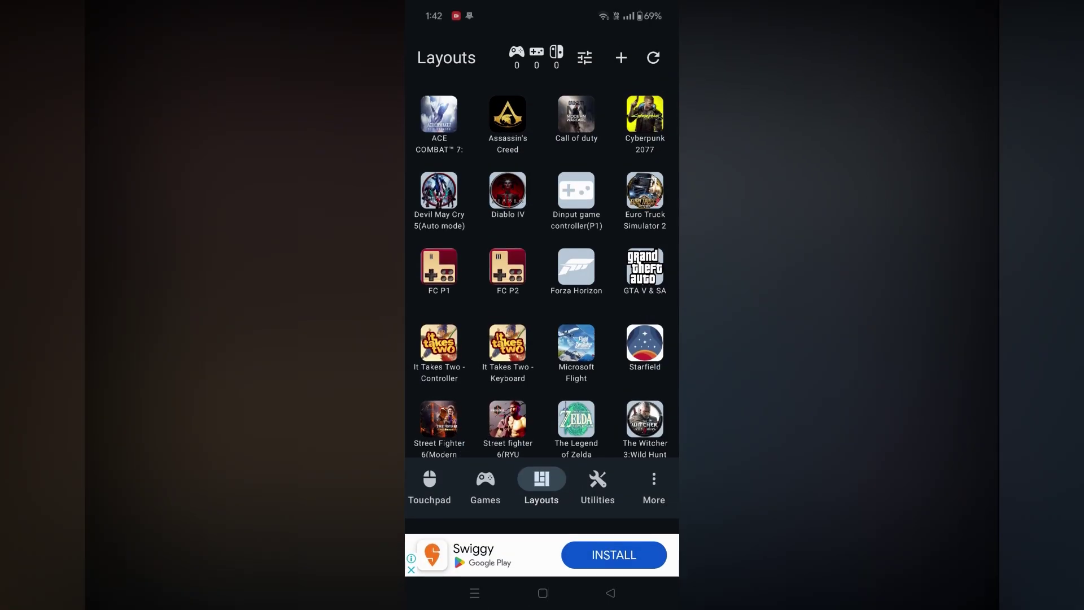
scroll(543, 296, down, 2)
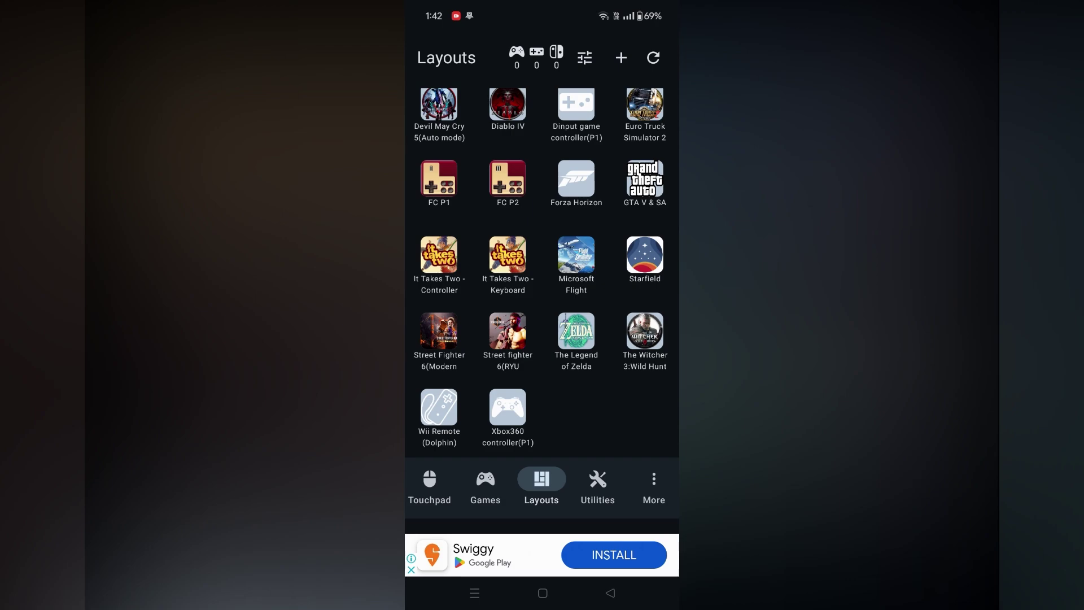
Show the Monect-authored details card for the Xbox360 controller (P1) layout.
click(526, 410)
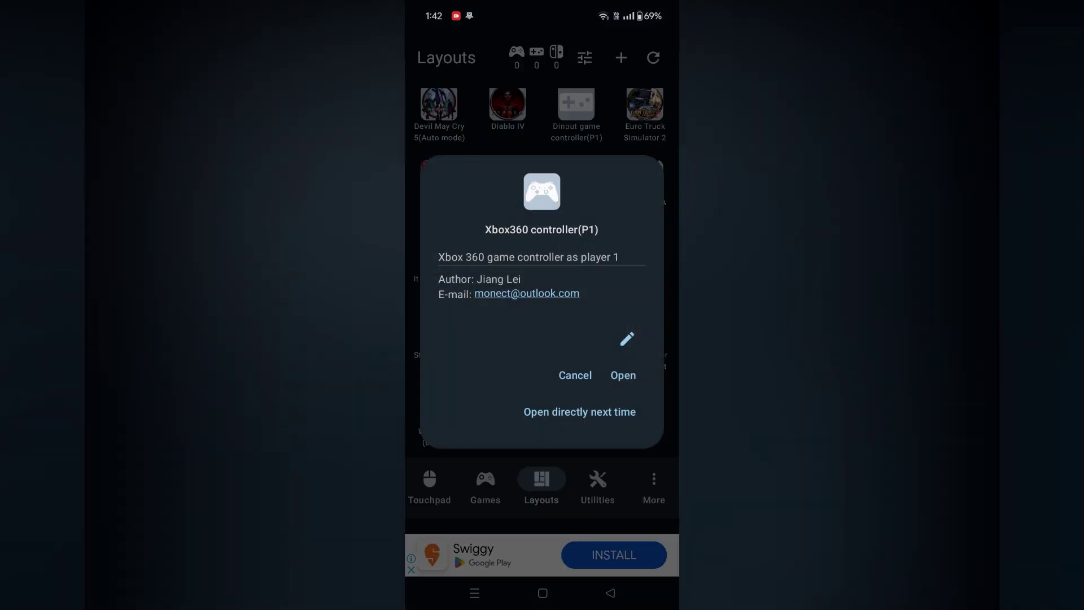